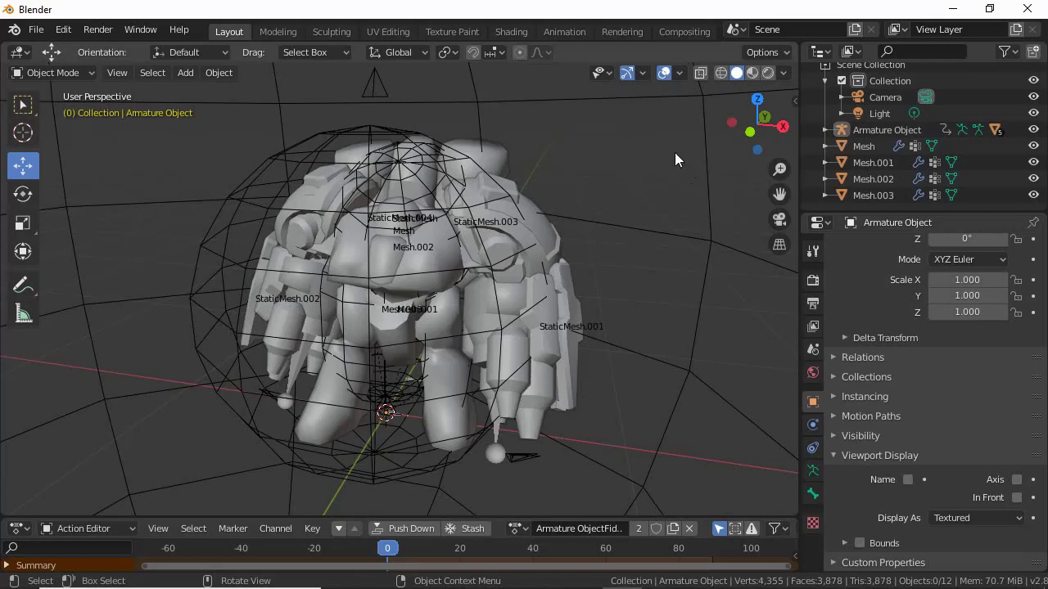
- Select the Armature Object in the Outliner
{"action": "left_click", "coordinate": [885, 127]}
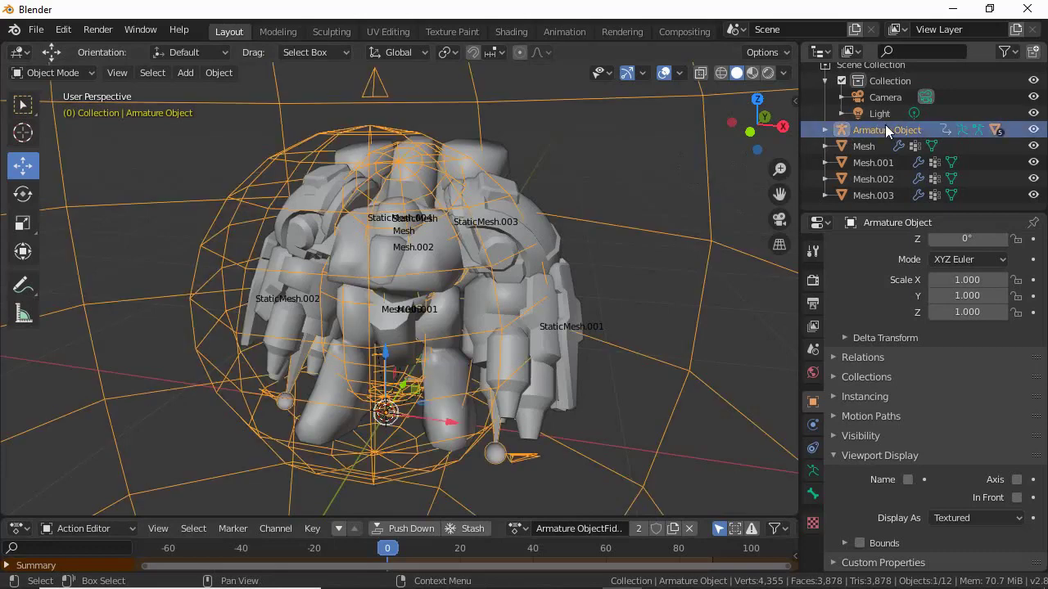
{"action": "scroll", "coordinate": [515, 244], "scroll_direction": "down", "scroll_amount": 2}
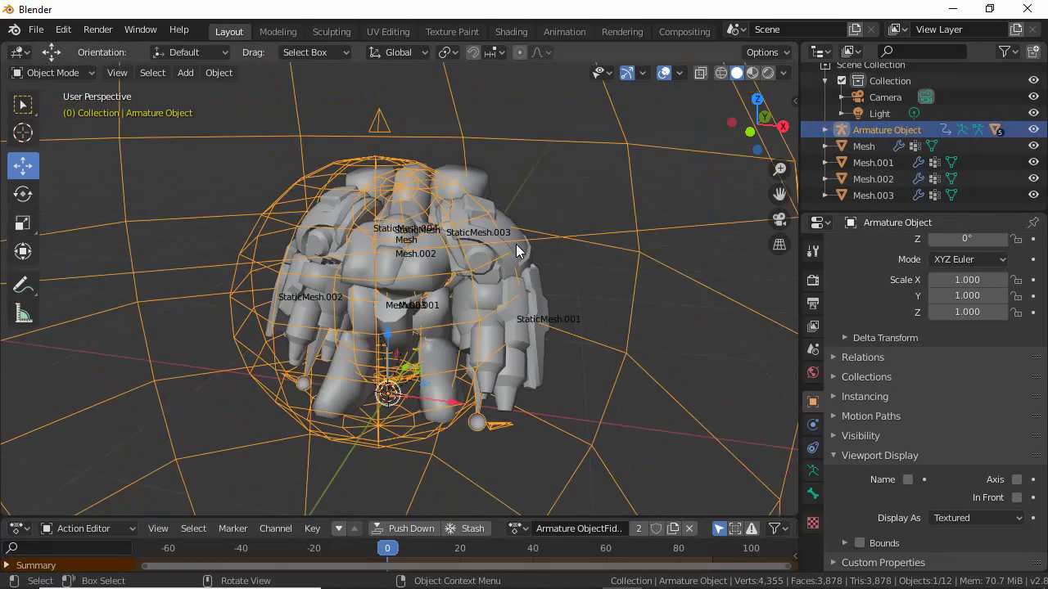
{"action": "scroll", "coordinate": [515, 244], "scroll_direction": "down", "scroll_amount": 2}
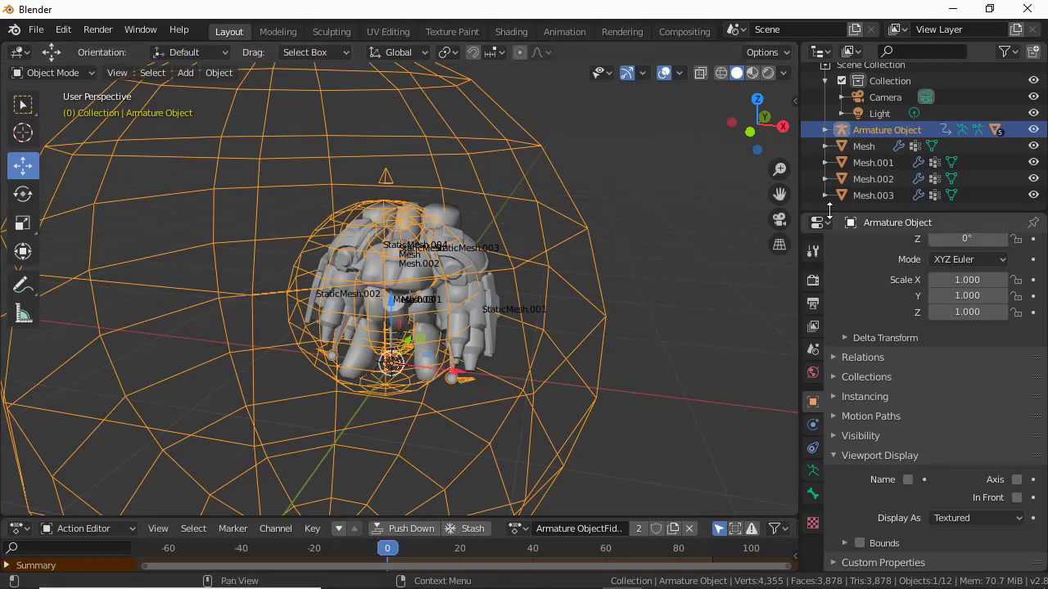
- Inspect Mesh through Mesh.003 one by one, then bring up the File menu
{"action": "left_click", "coordinate": [862, 160]}
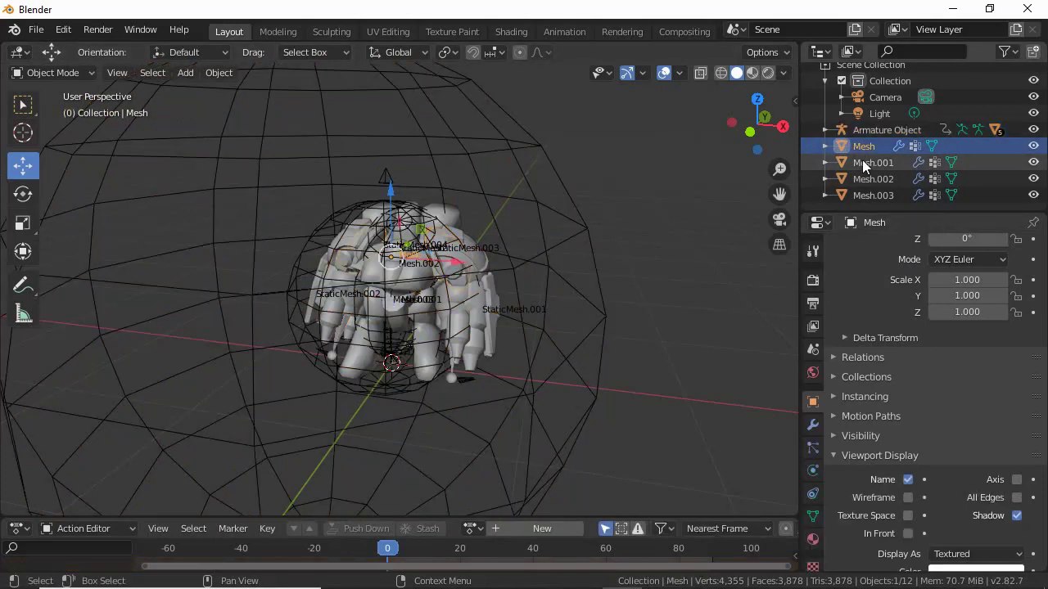
{"action": "left_click", "coordinate": [862, 160]}
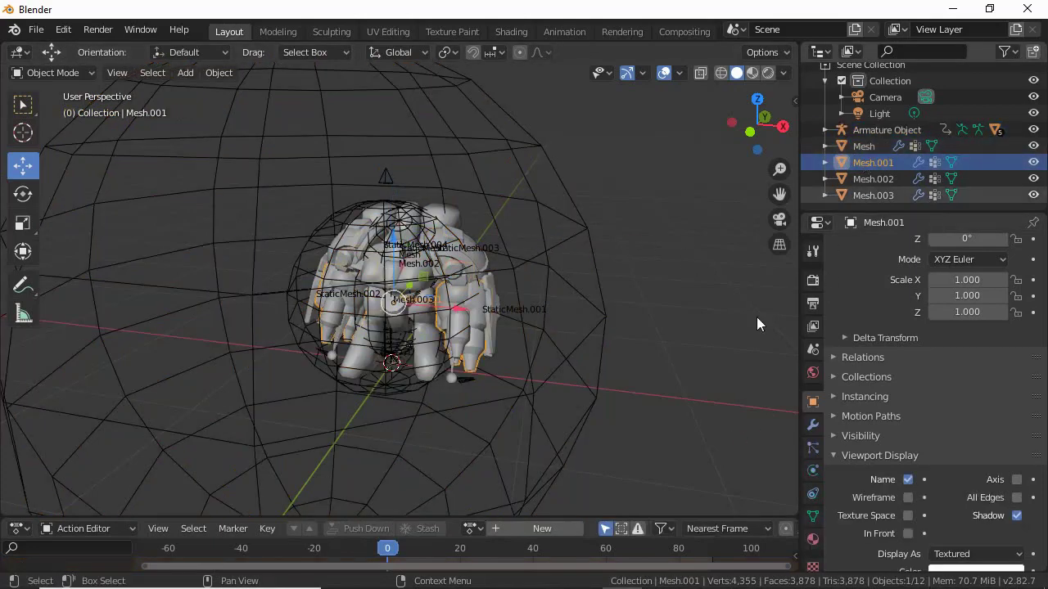
{"action": "left_click", "coordinate": [866, 197]}
{"action": "key", "text": "Up"}
{"action": "key", "text": "Up"}
{"action": "key", "text": "Up"}
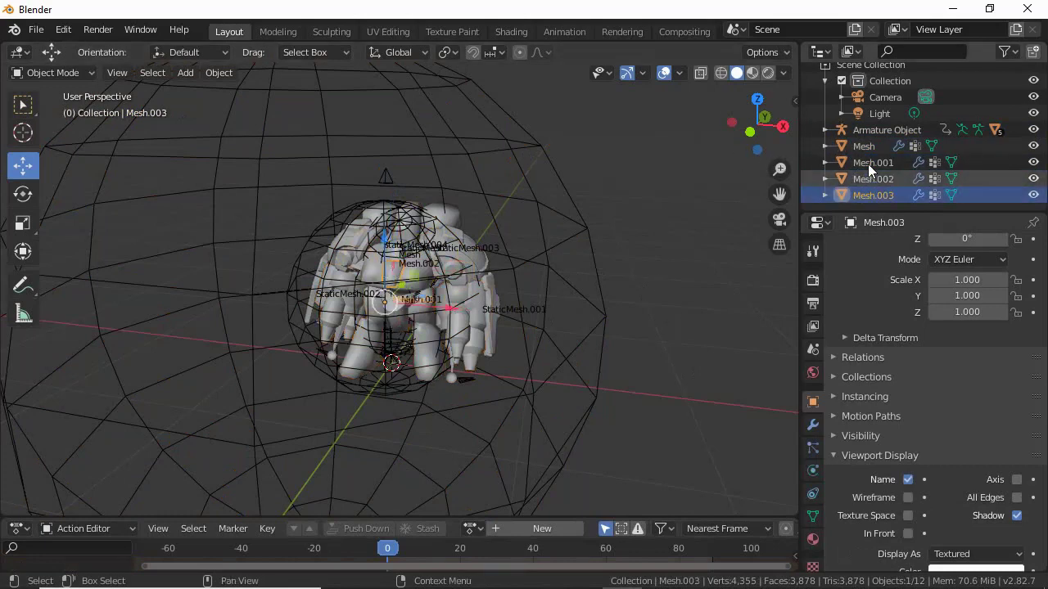
{"action": "left_click", "coordinate": [867, 162]}
{"action": "left_click", "coordinate": [868, 178]}
{"action": "left_click", "coordinate": [880, 195]}
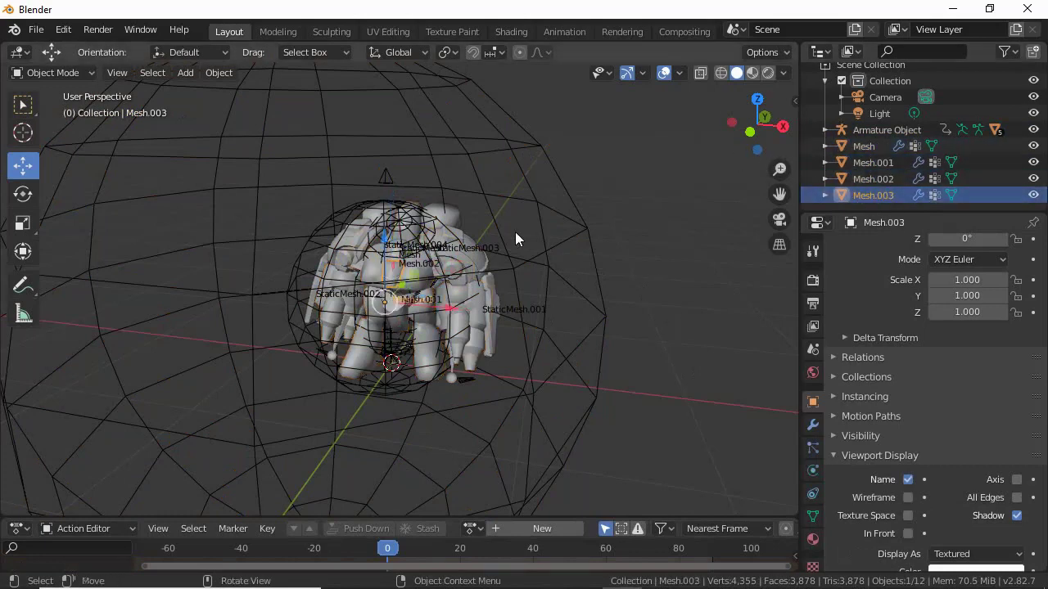
{"action": "left_click", "coordinate": [36, 30]}
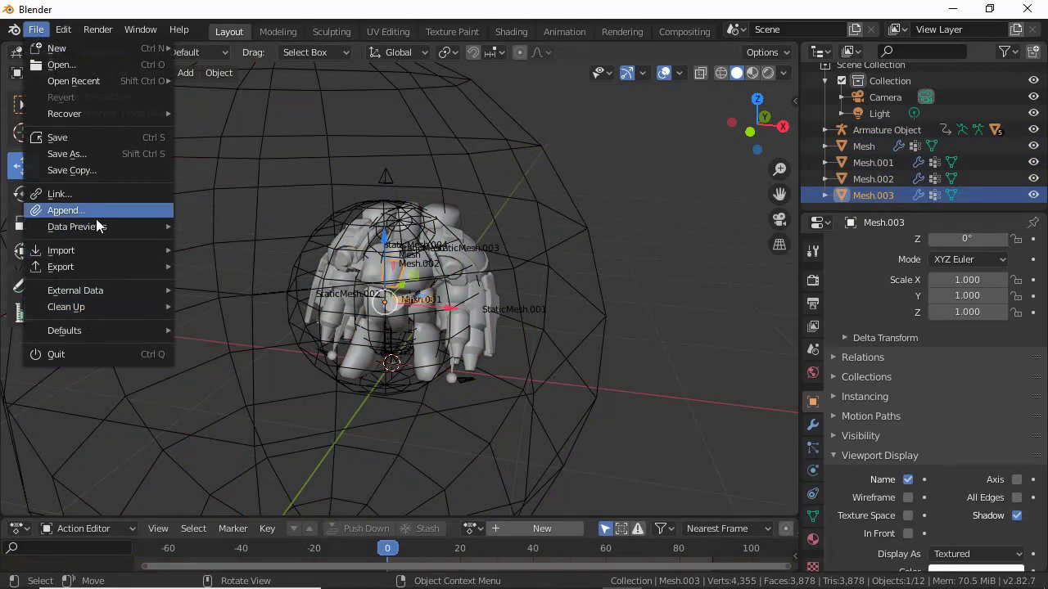
- Show the File > Import submenu with the StarCraft 2 Model / Animation (.m3/.m3a) entry
{"action": "mouse_move", "coordinate": [98, 250]}
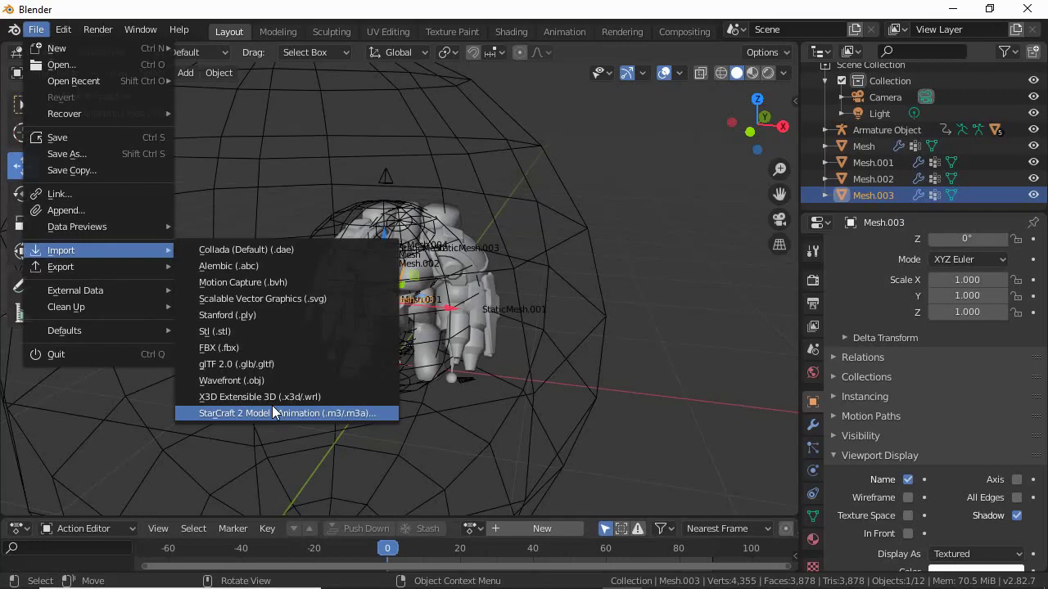
- Select the Armature Object and expand it to reveal its children
{"action": "left_click", "coordinate": [832, 130]}
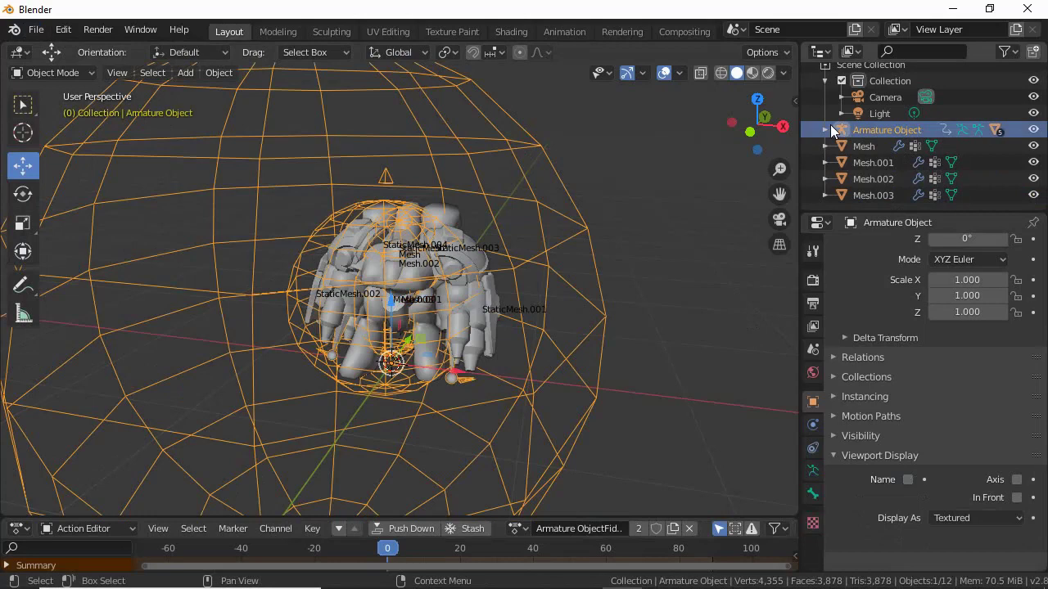
{"action": "left_click", "coordinate": [825, 129]}
{"action": "scroll", "coordinate": [835, 135], "scroll_direction": "down", "scroll_amount": 3}
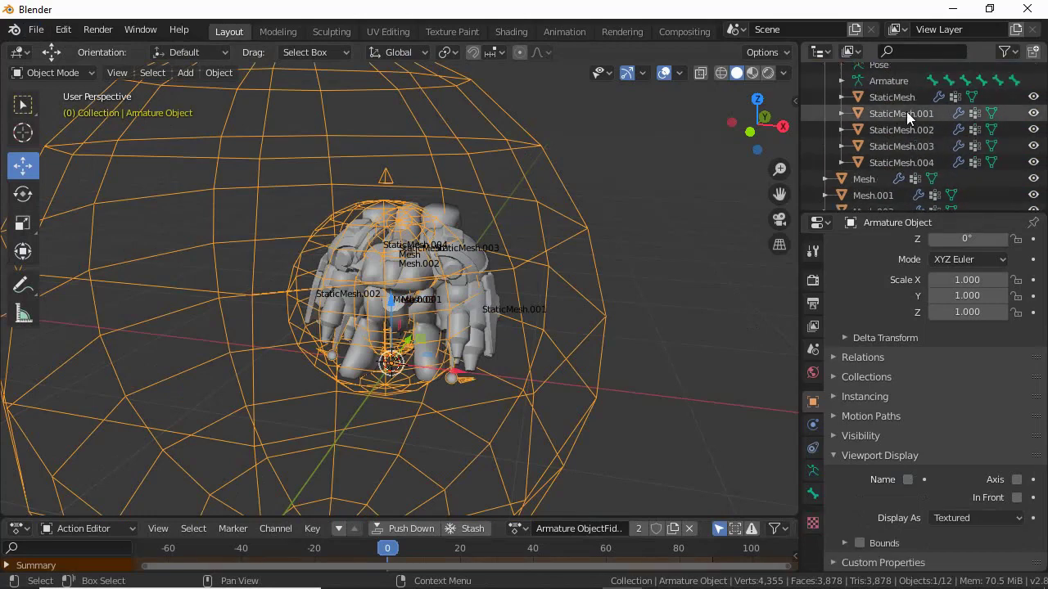
- Inspect StaticMesh, StaticMesh.002, StaticMesh.003 and StaticMesh.004 in turn
{"action": "left_click", "coordinate": [894, 98]}
{"action": "left_click", "coordinate": [901, 129]}
{"action": "left_click", "coordinate": [904, 146]}
{"action": "left_click", "coordinate": [902, 130]}
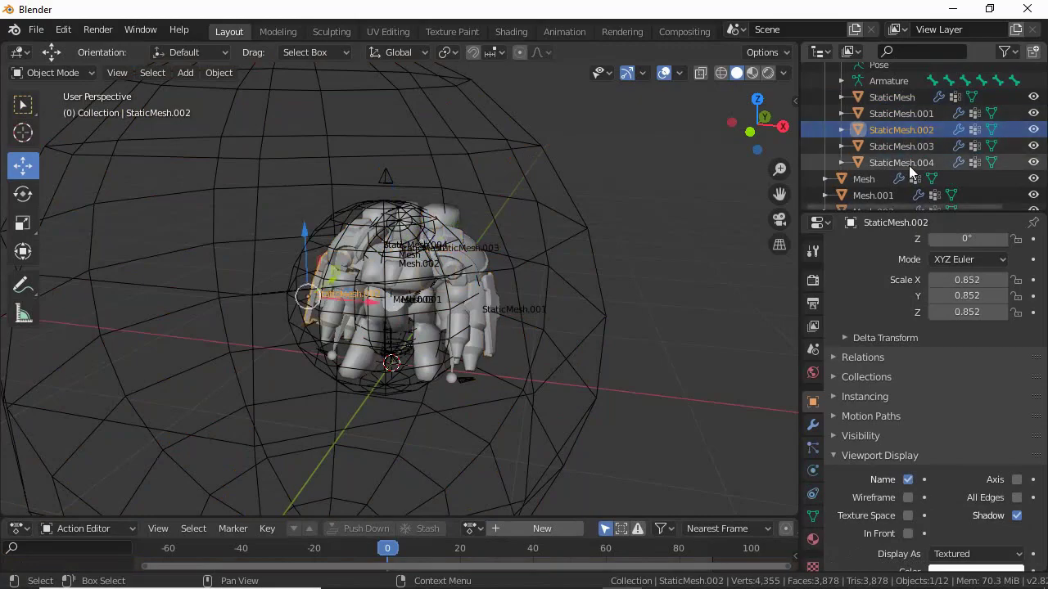
{"action": "left_click", "coordinate": [909, 164]}
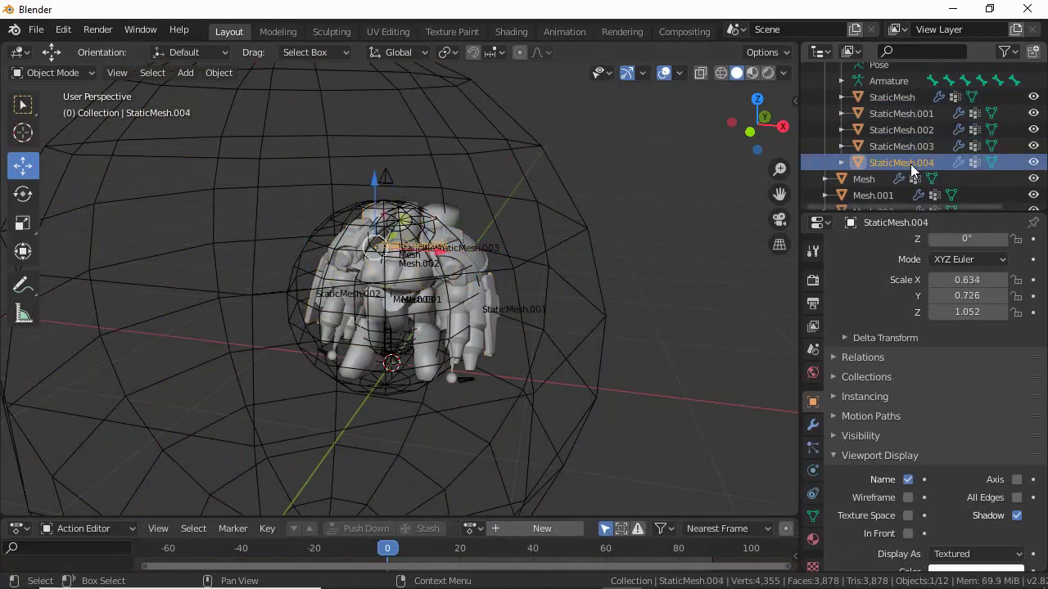
- Orbit and zoom the viewport to a front view of the Firebat
{"action": "scroll", "coordinate": [582, 287], "scroll_direction": "up", "scroll_amount": 4}
{"action": "middle_click_drag", "start_coordinate": [582, 288], "coordinate": [397, 351]}
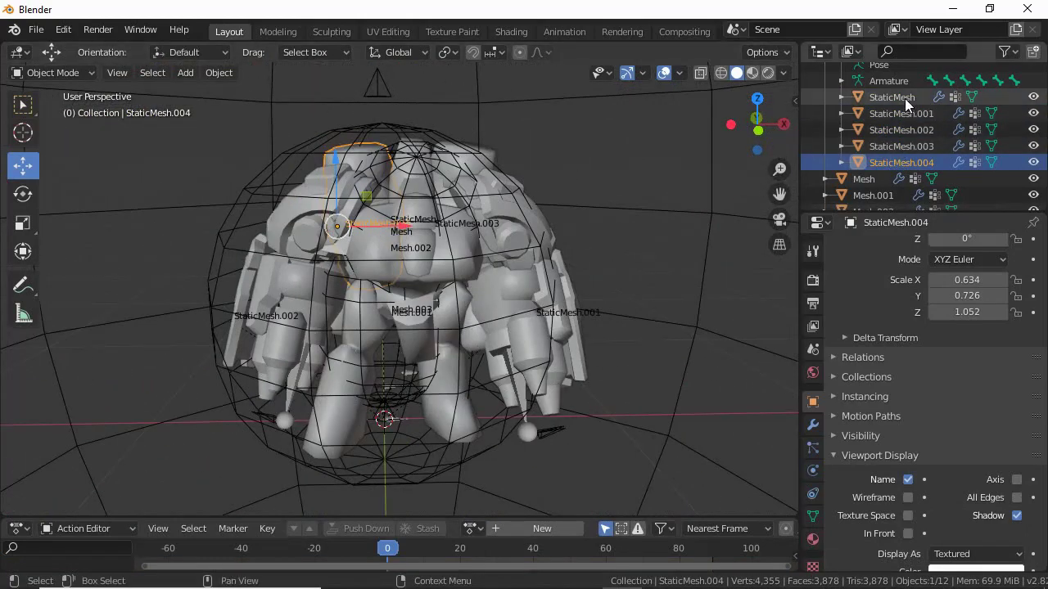
{"action": "scroll", "coordinate": [905, 102], "scroll_direction": "up", "scroll_amount": 4}
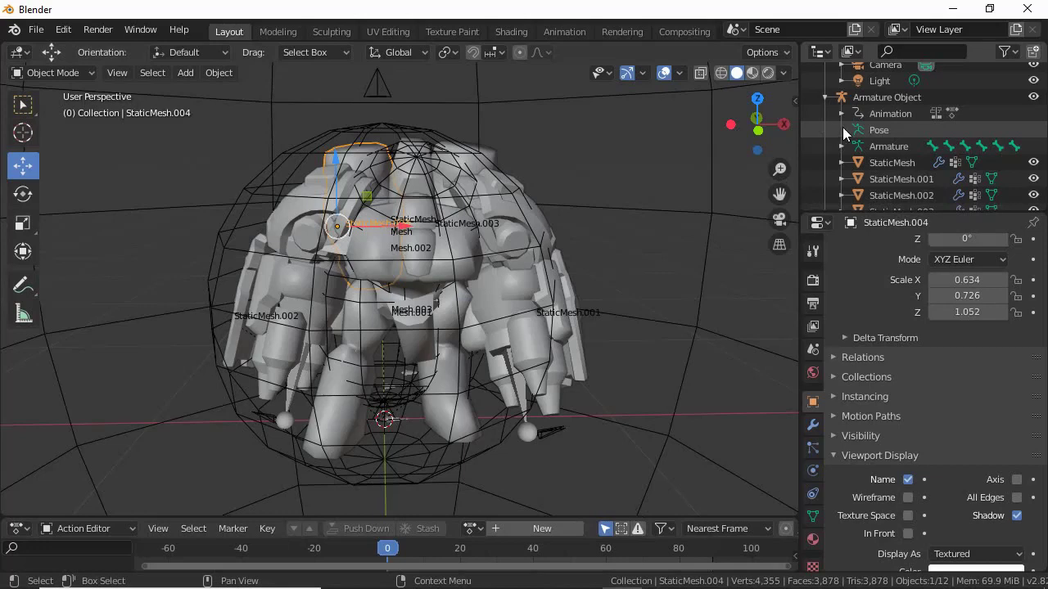
{"action": "left_click", "coordinate": [897, 97]}
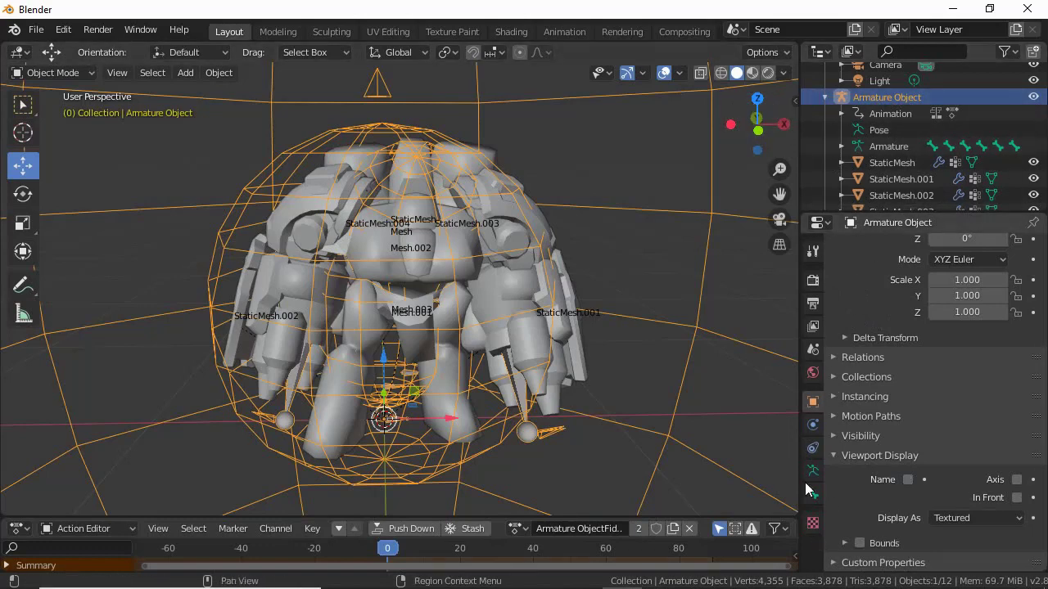
{"action": "left_click", "coordinate": [36, 29]}
{"action": "mouse_move", "coordinate": [87, 250]}
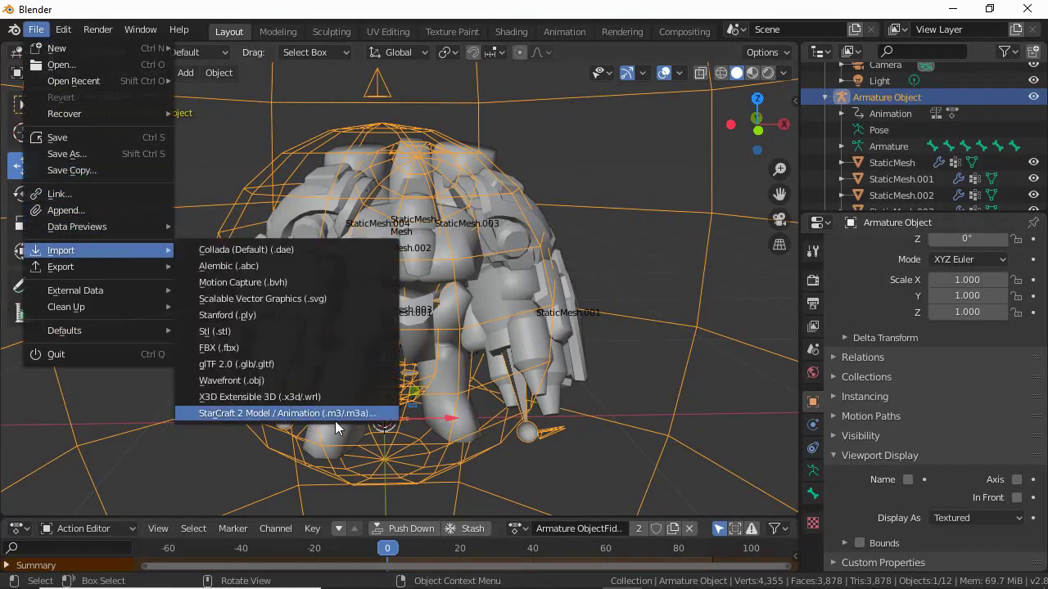
{"action": "left_click", "coordinate": [36, 30]}
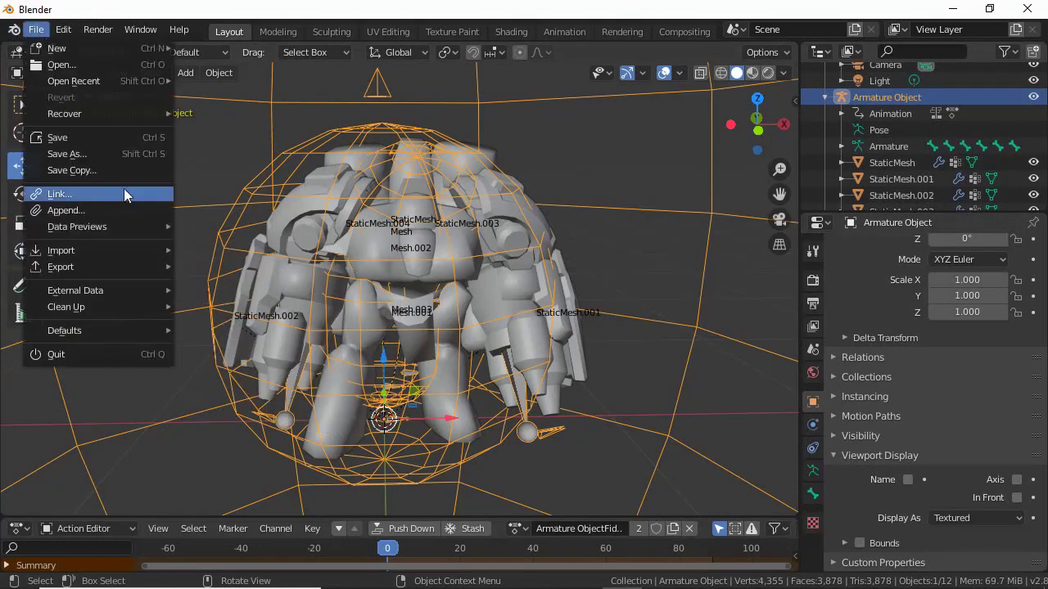
{"action": "mouse_move", "coordinate": [90, 250]}
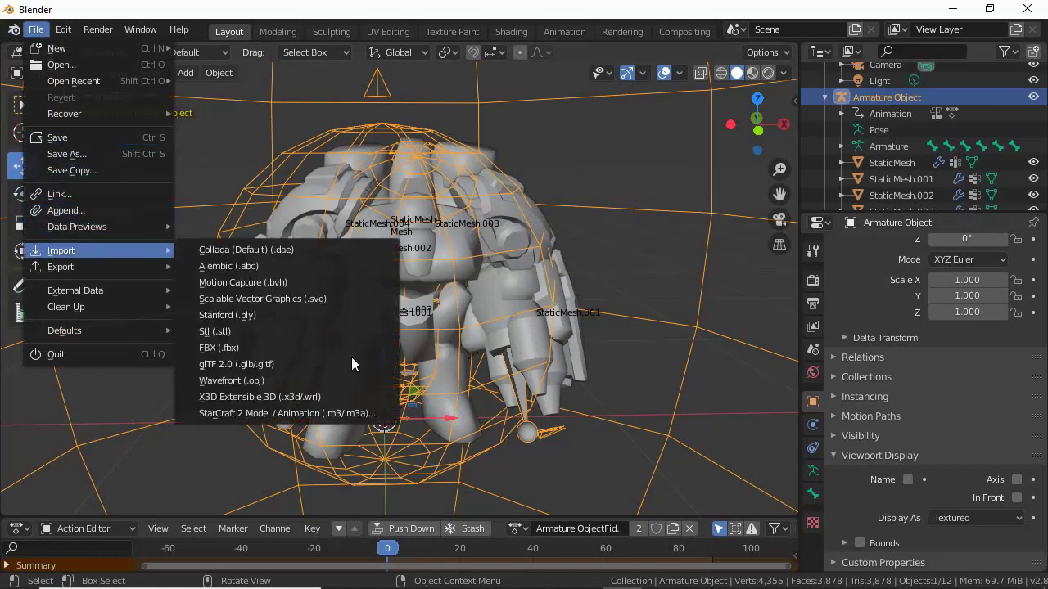
{"action": "left_click", "coordinate": [339, 413]}
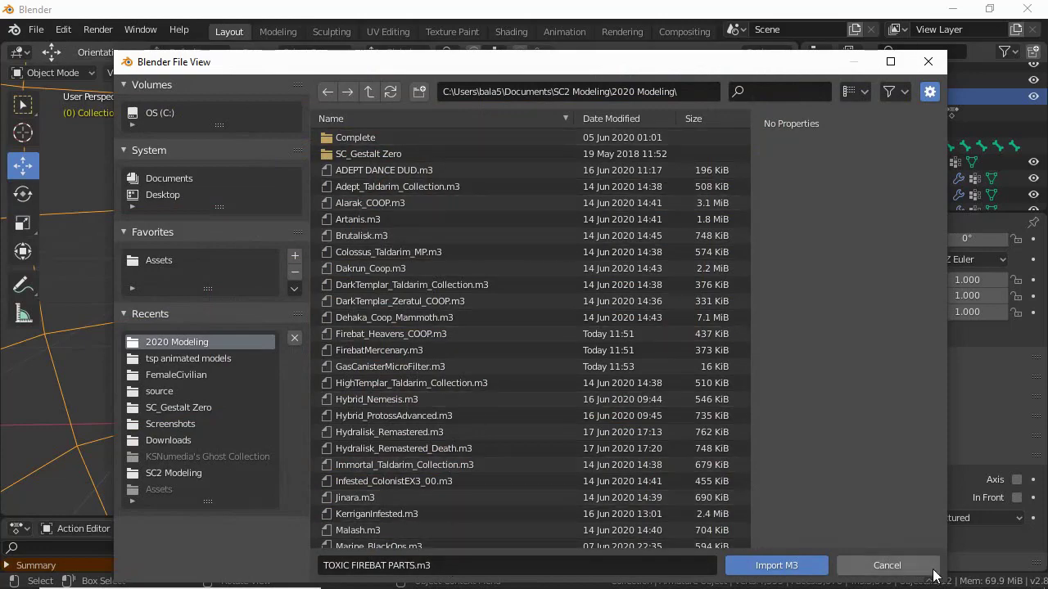
{"action": "left_click", "coordinate": [907, 568]}
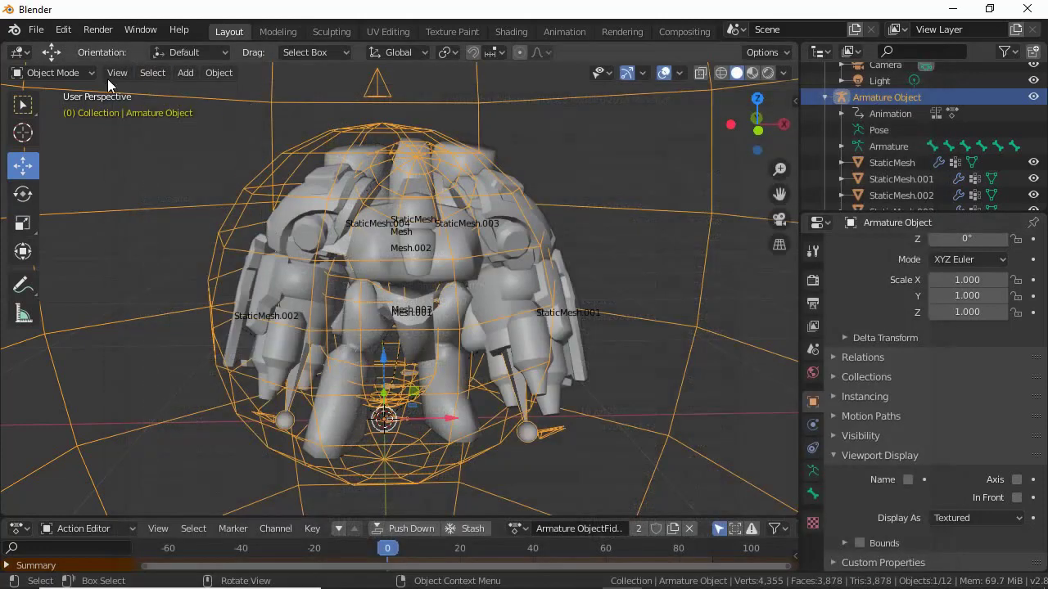
{"action": "left_click", "coordinate": [108, 125]}
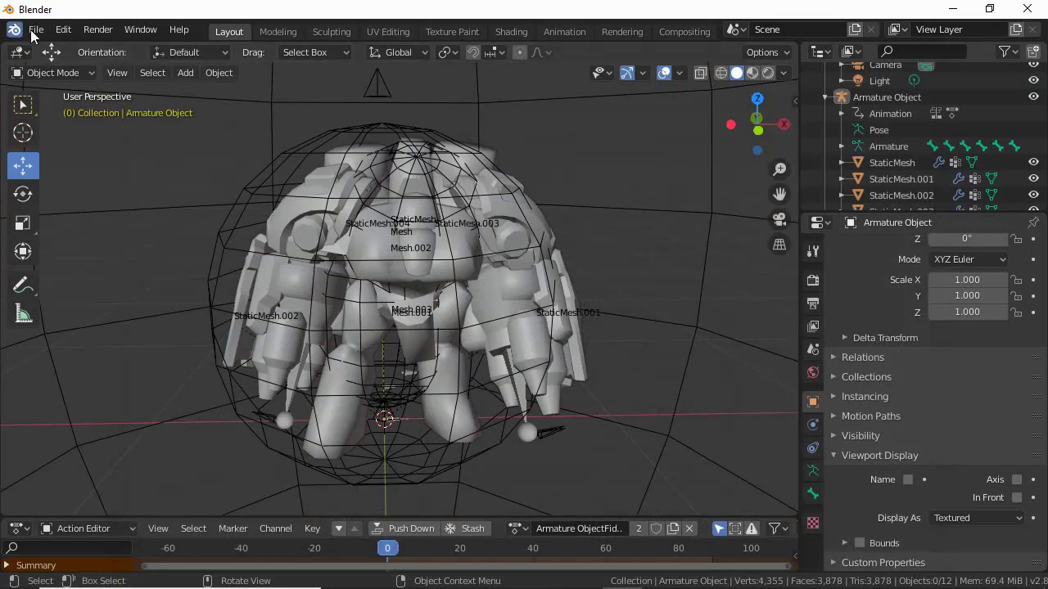
{"action": "left_click", "coordinate": [61, 30]}
{"action": "left_click", "coordinate": [63, 30]}
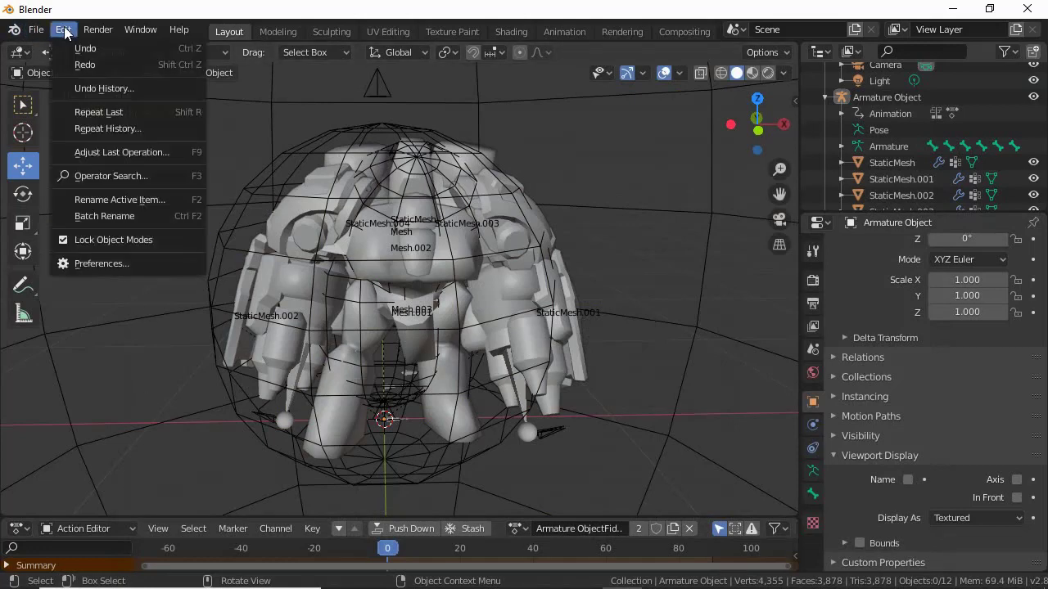
{"action": "left_click", "coordinate": [125, 262]}
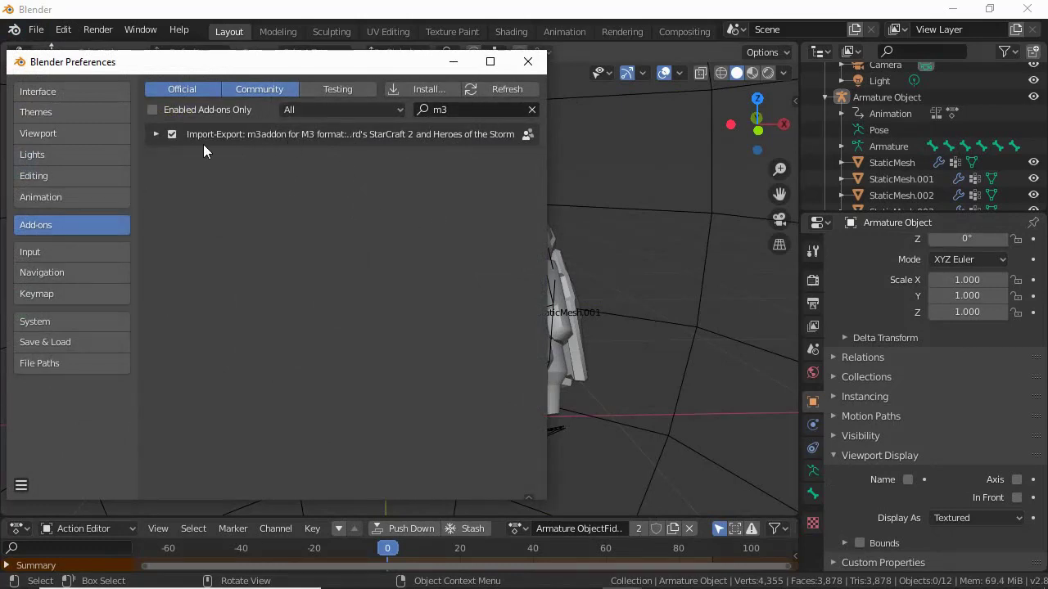
{"action": "left_click", "coordinate": [534, 67]}
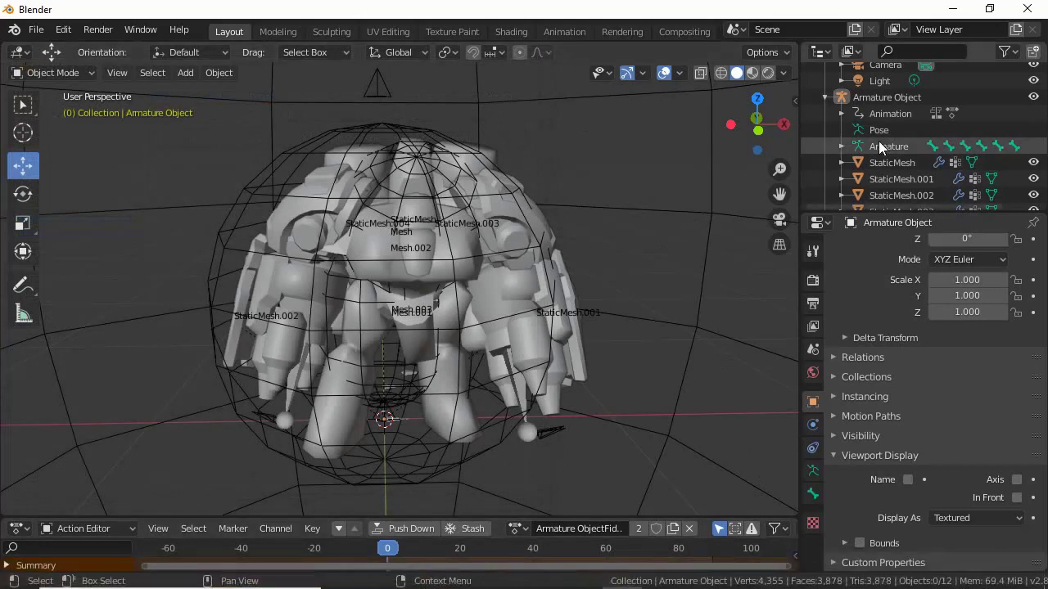
- Turn on In Front in the Armature Object's Viewport Display, then orbit to check the bones
{"action": "left_click", "coordinate": [873, 102]}
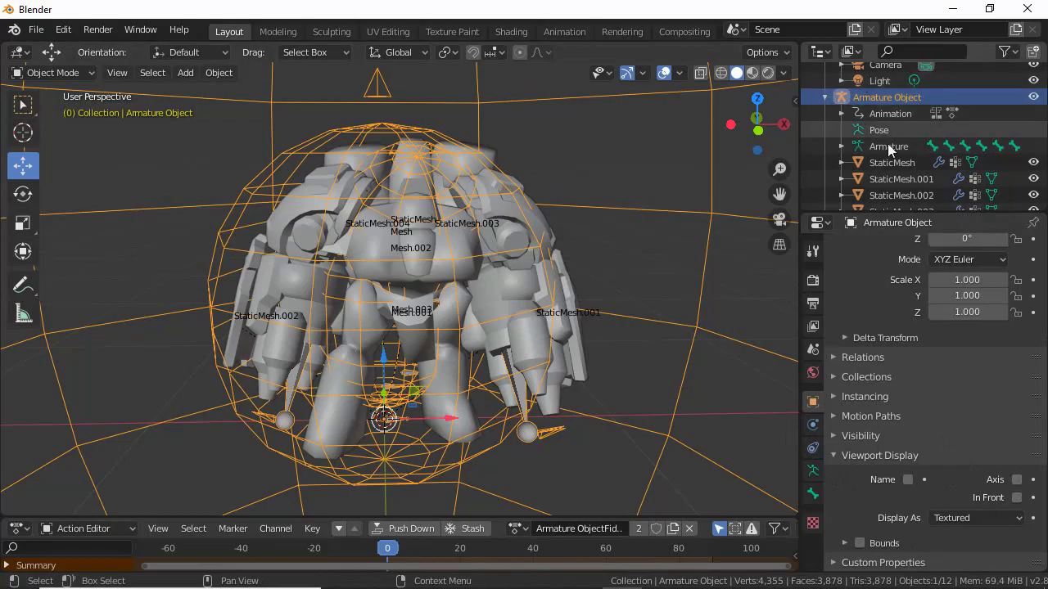
{"action": "left_click", "coordinate": [1018, 498]}
{"action": "mouse_move", "coordinate": [692, 350]}
{"action": "middle_mouse_down"}
{"action": "mouse_move", "coordinate": [654, 372]}
{"action": "mouse_move", "coordinate": [457, 363]}
{"action": "mouse_move", "coordinate": [64, 381]}
{"action": "mouse_move", "coordinate": [77, 375]}
{"action": "middle_mouse_up"}
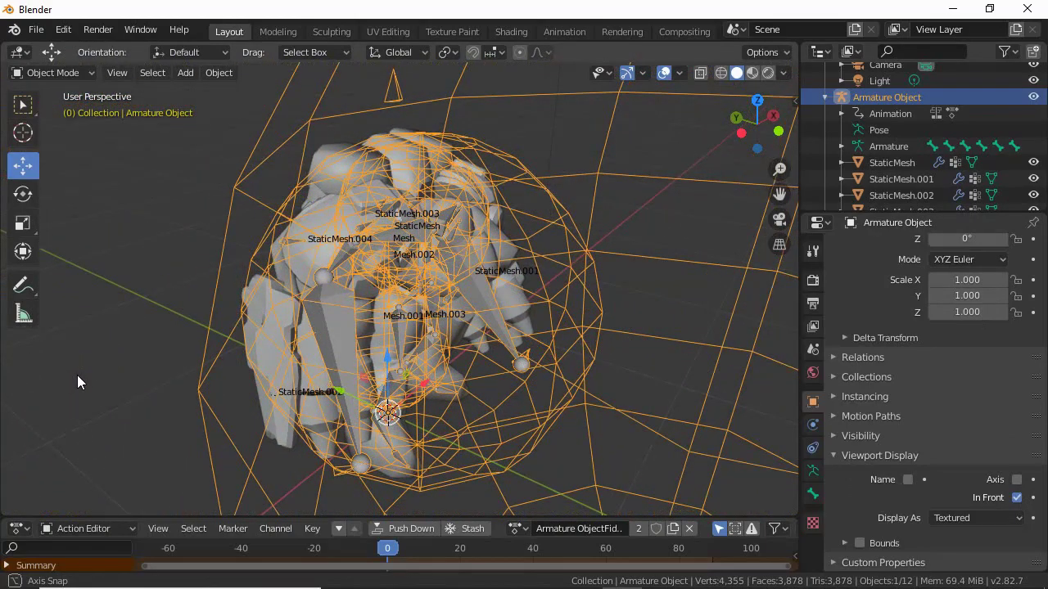